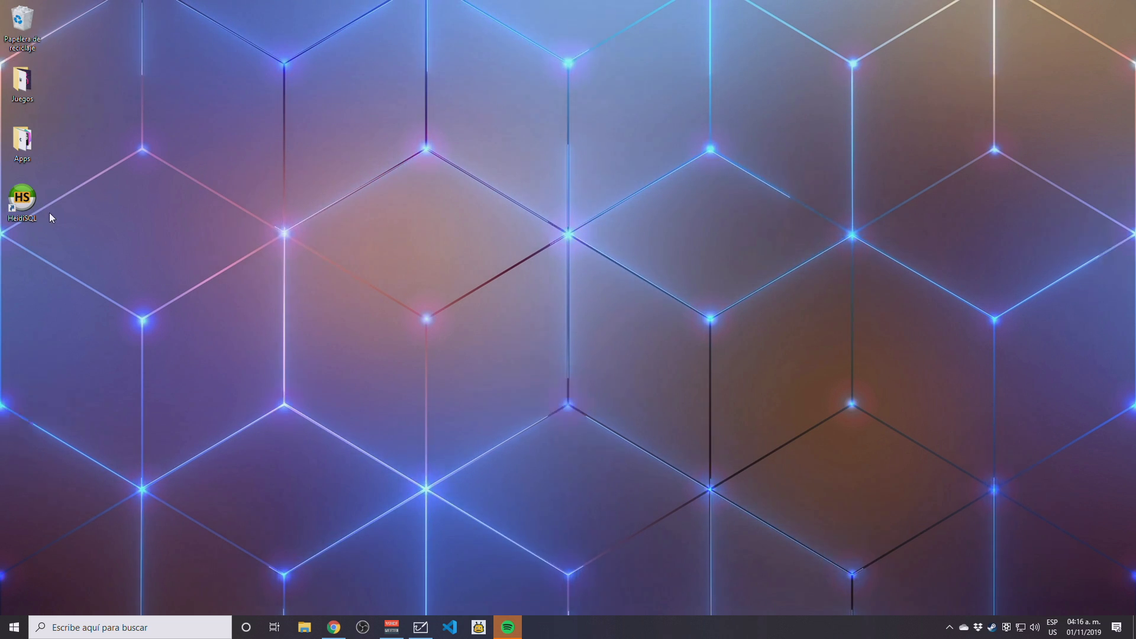
- Launch HeidiSQL so the empty session manager appears
{"action": "double_click", "coordinate": [21, 199]}
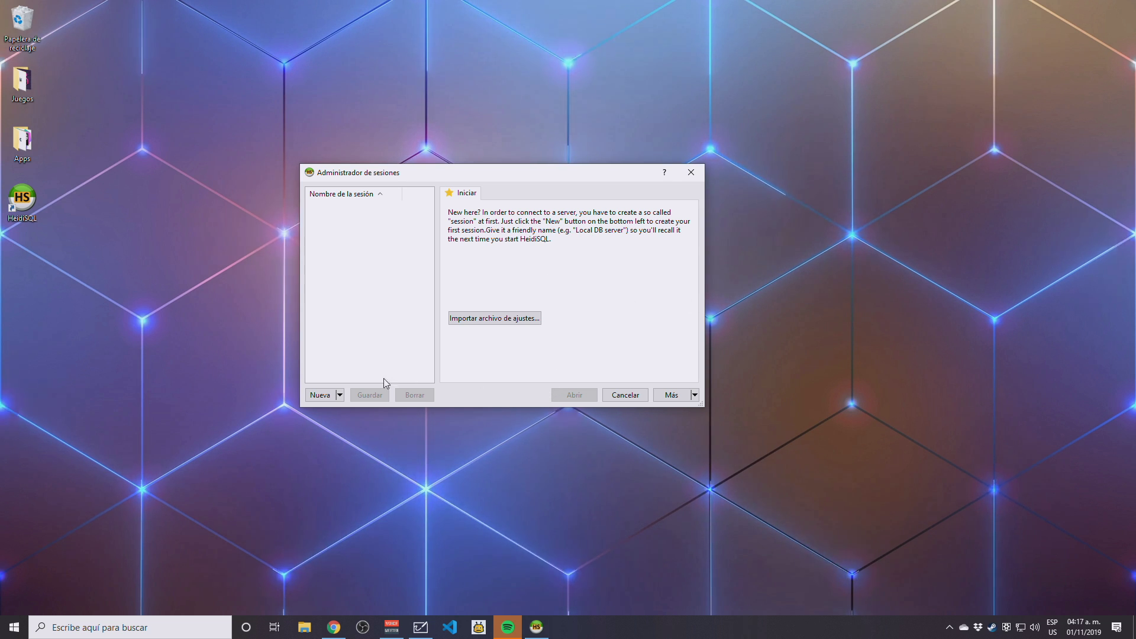
- Create a new session and name it 'MariaDB' with default host 127.0.0.1, user root, port 3306
{"action": "left_click", "coordinate": [321, 395]}
{"action": "type", "text": "MariaD"}
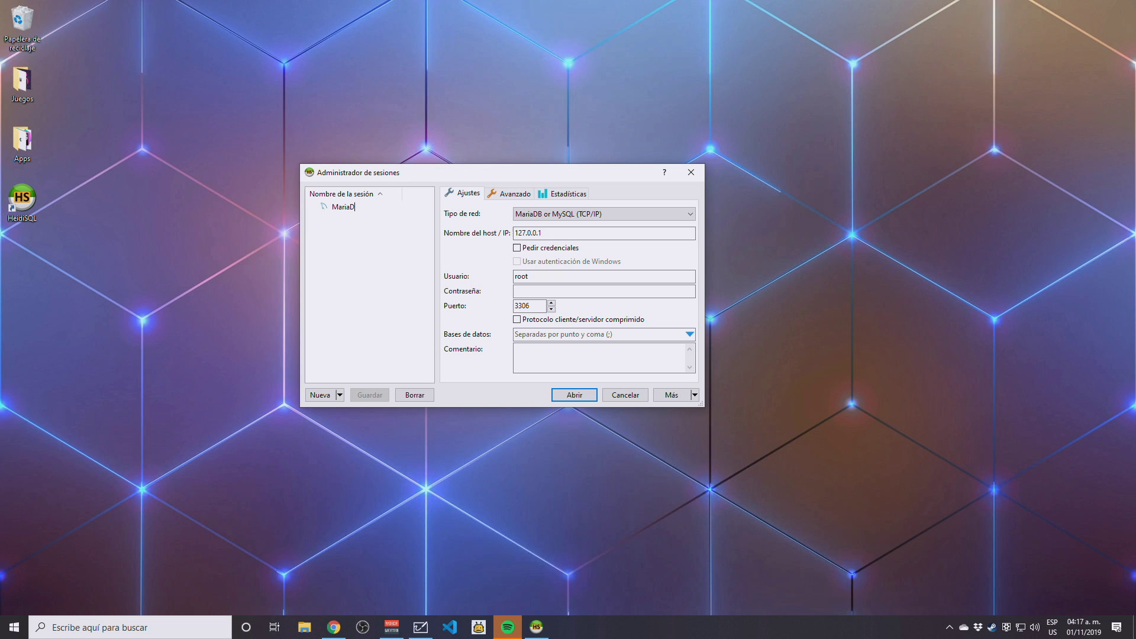
{"action": "type", "text": "B"}
{"action": "key", "text": "Return"}
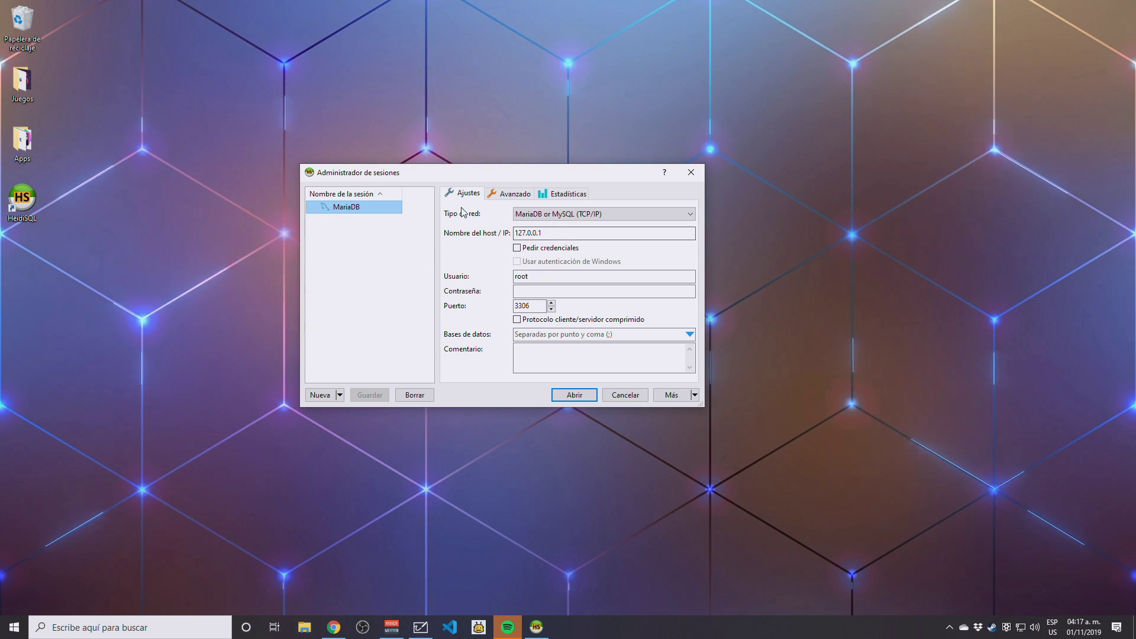
- Review the Avanzado and Estadísticas pages, then return to Ajustes
{"action": "left_click", "coordinate": [510, 194]}
{"action": "left_click", "coordinate": [563, 193]}
{"action": "left_click", "coordinate": [468, 194]}
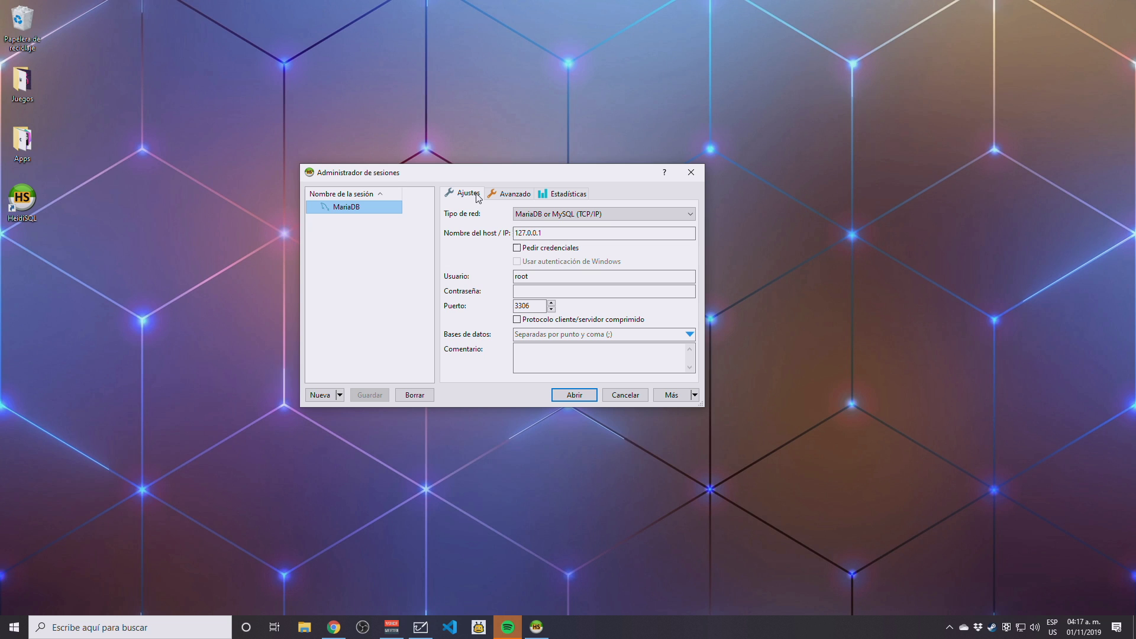
- Enter the password for user root and review the user, port 3306 and databases fields
{"action": "left_click", "coordinate": [604, 276]}
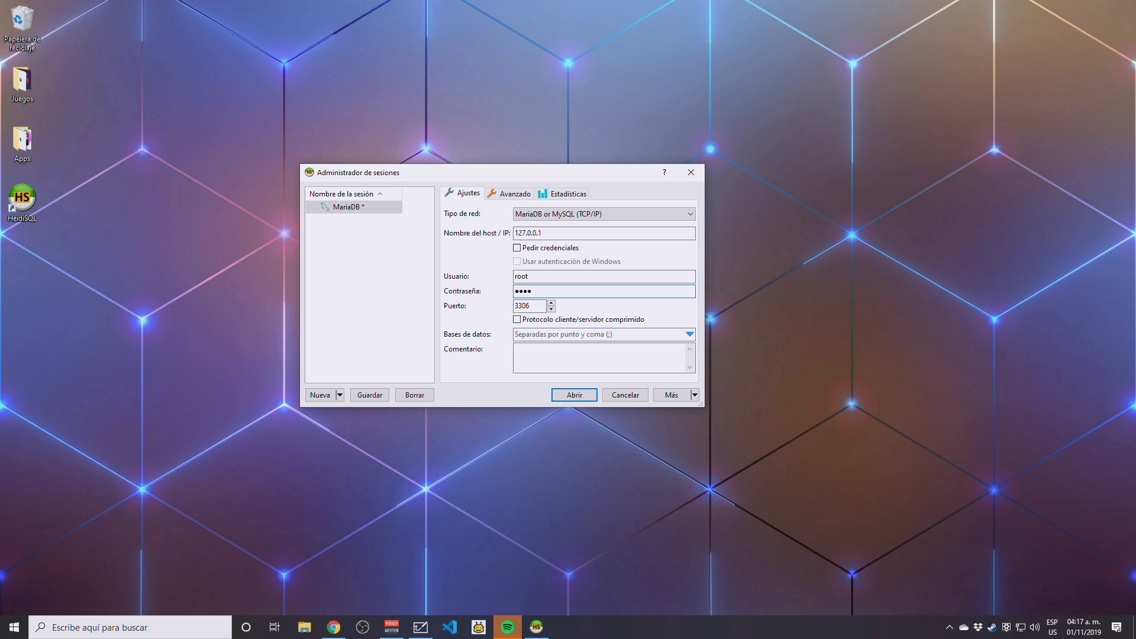
{"action": "left_click", "coordinate": [535, 278]}
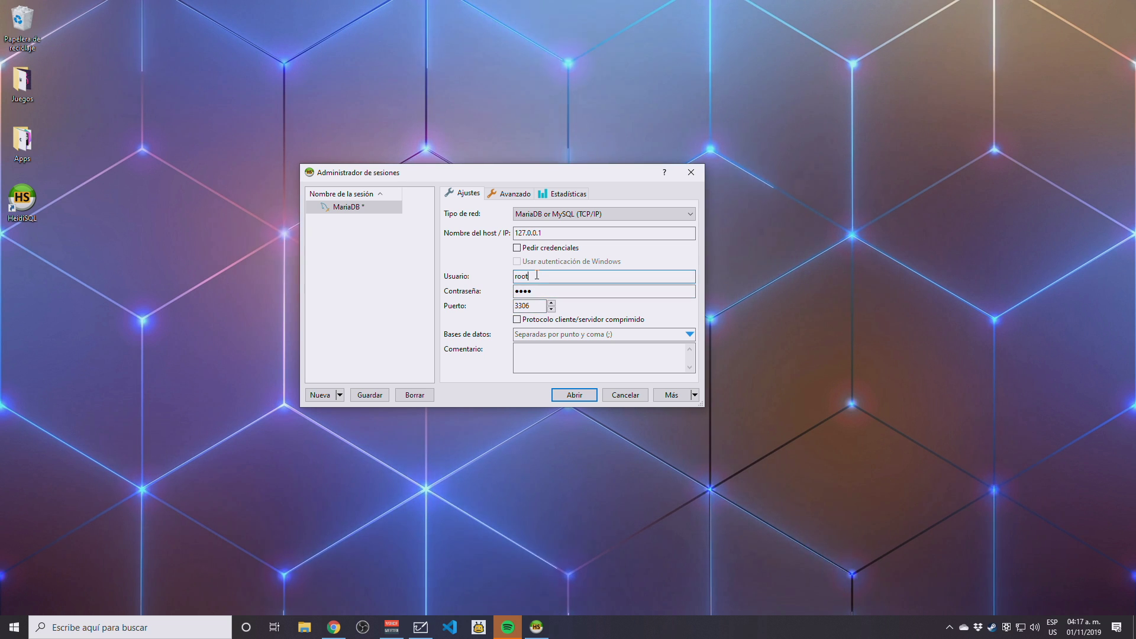
{"action": "double_click", "coordinate": [535, 307]}
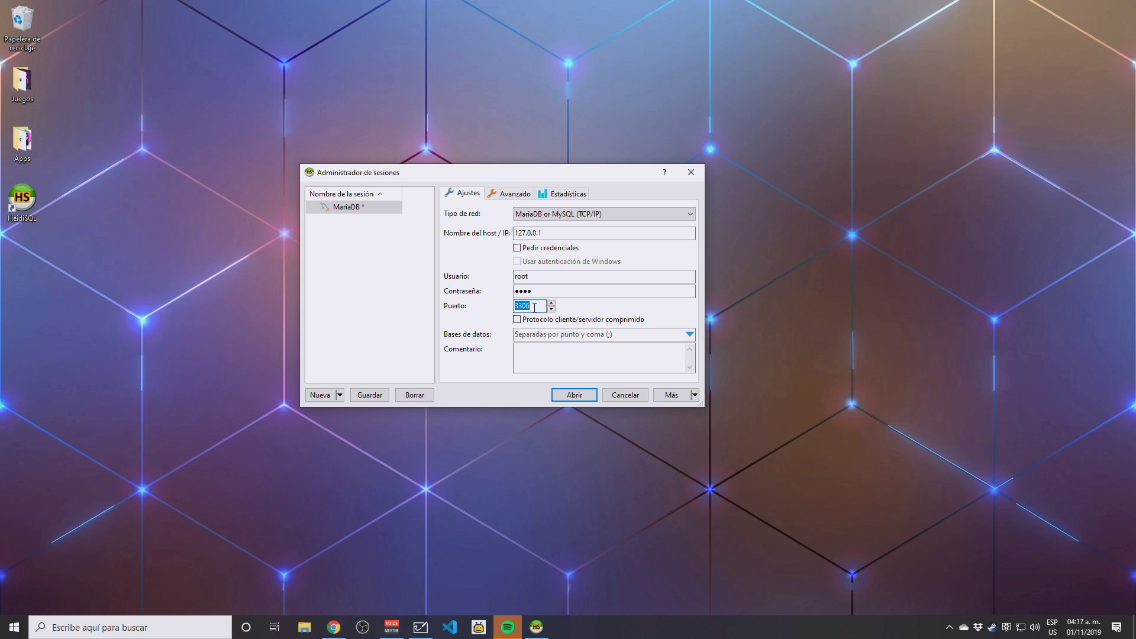
{"action": "left_click", "coordinate": [551, 277]}
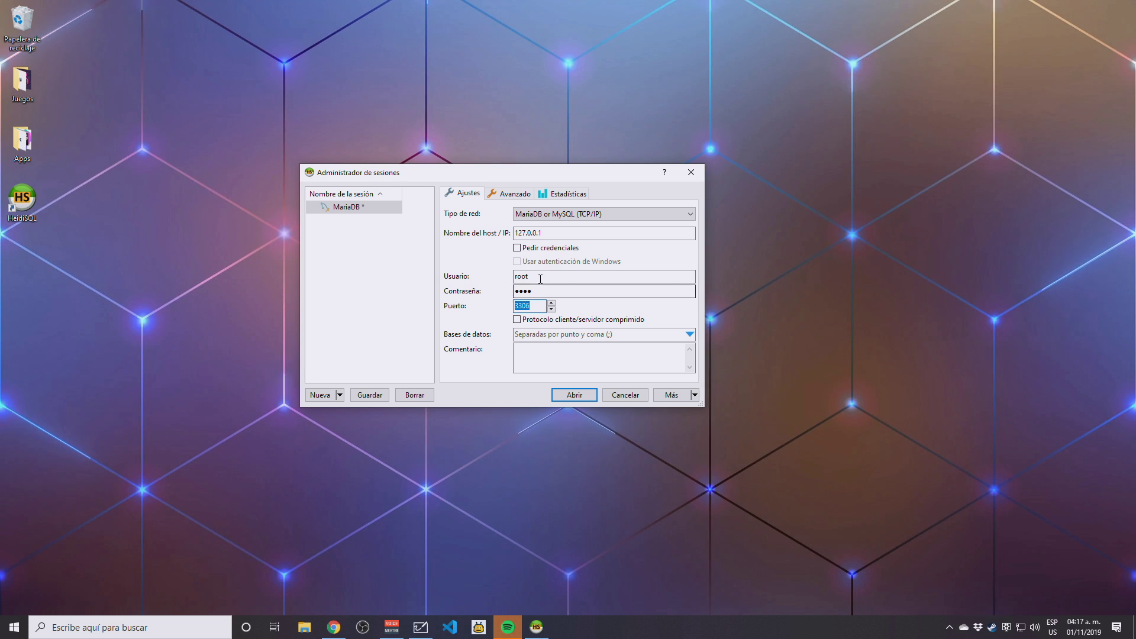
{"action": "left_click", "coordinate": [556, 334]}
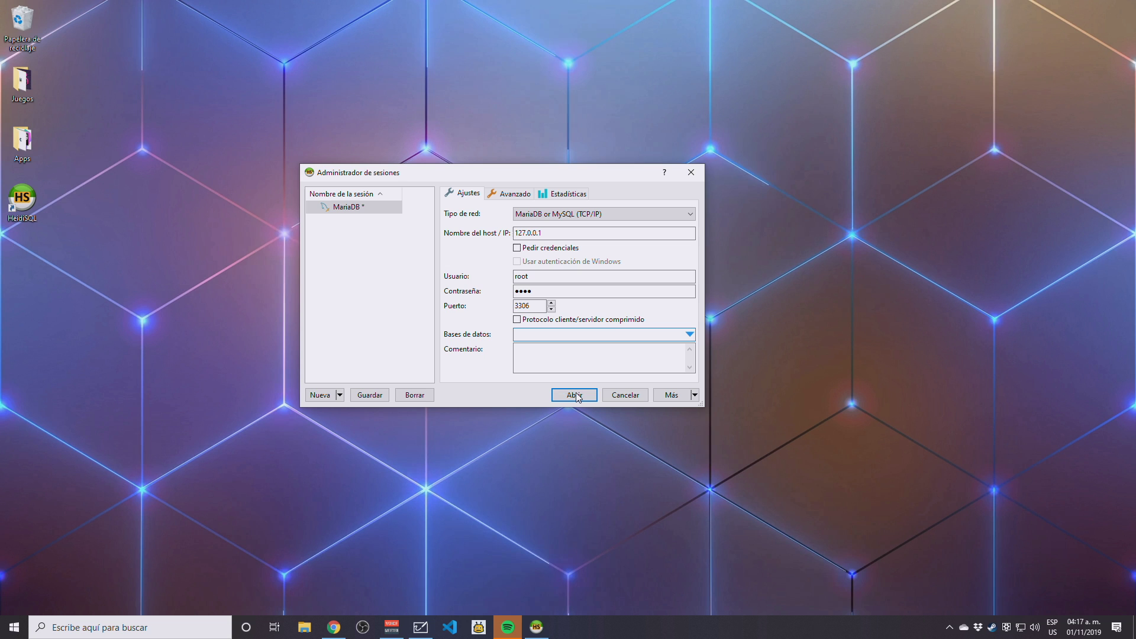
- Save the MariaDB session and connect, listing information_schema, mysql, performance_schema and test
{"action": "left_click", "coordinate": [376, 397]}
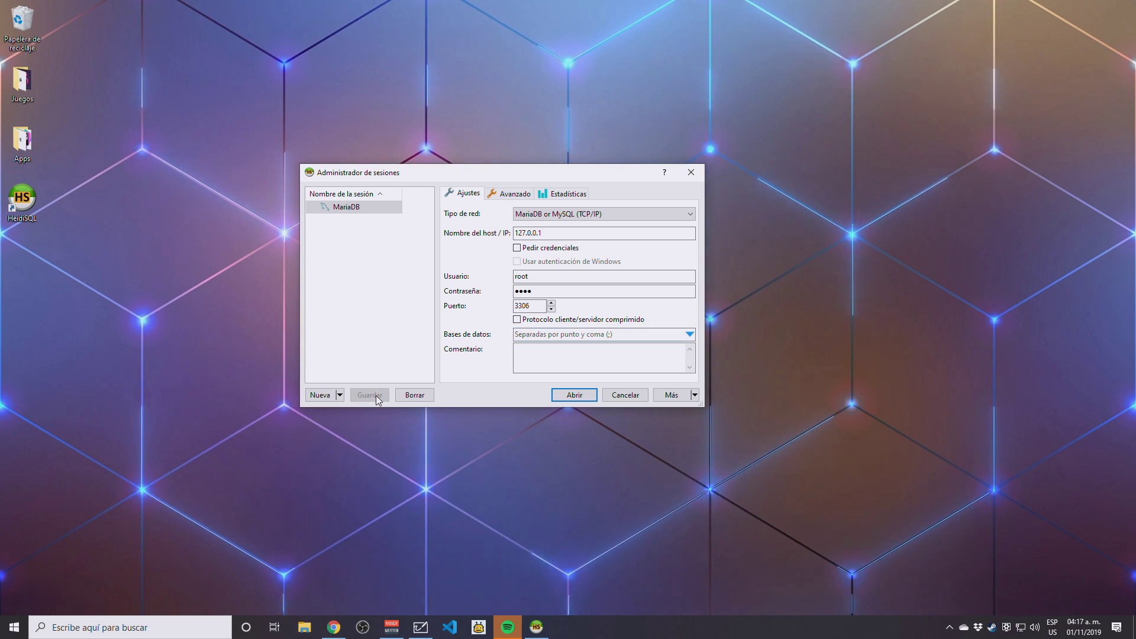
{"action": "left_click", "coordinate": [576, 397]}
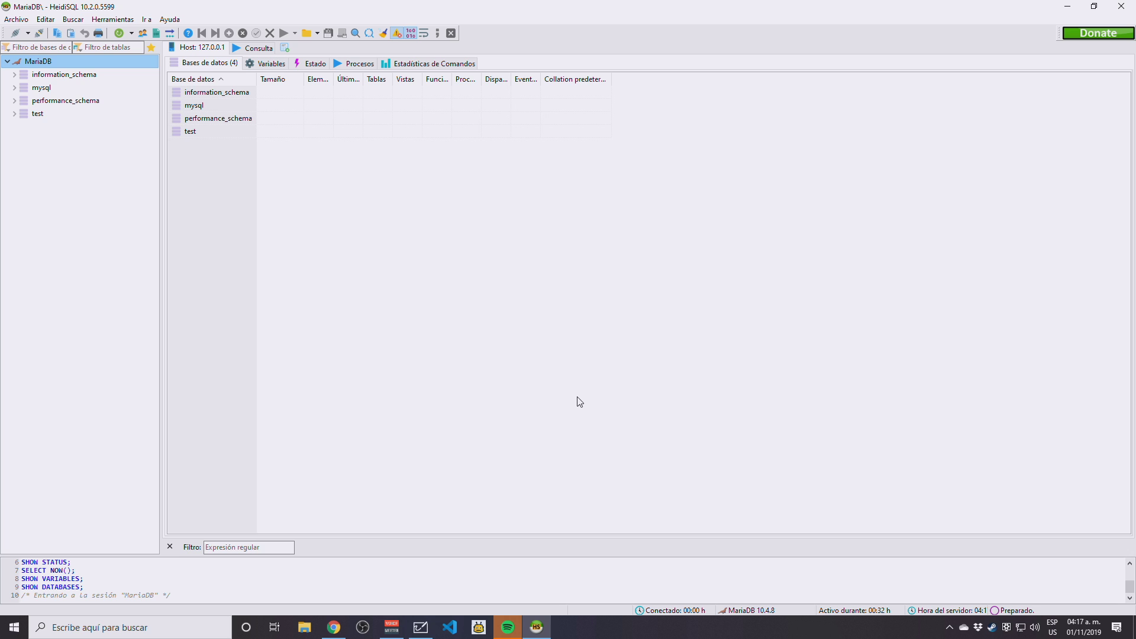